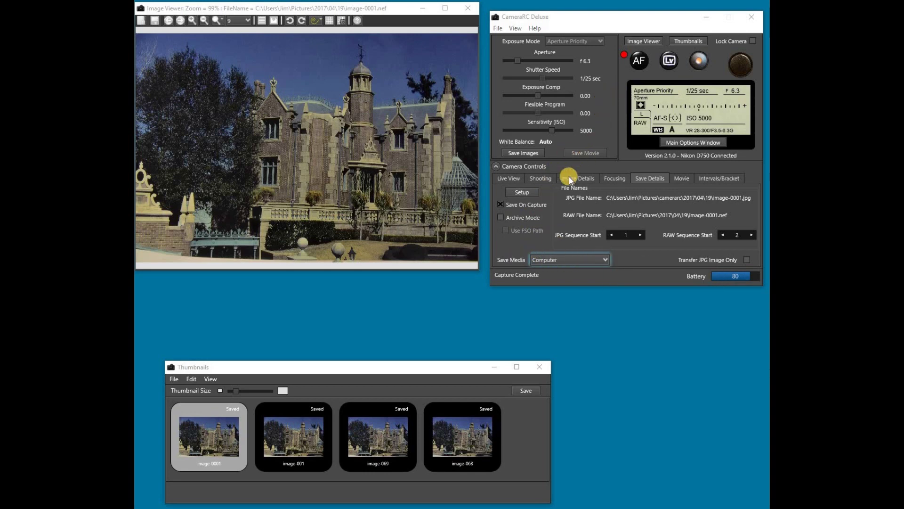
Open the file save setup and save the current save settings as a new preset named File-Save
{"action": "left_click", "coordinate": [528, 194]}
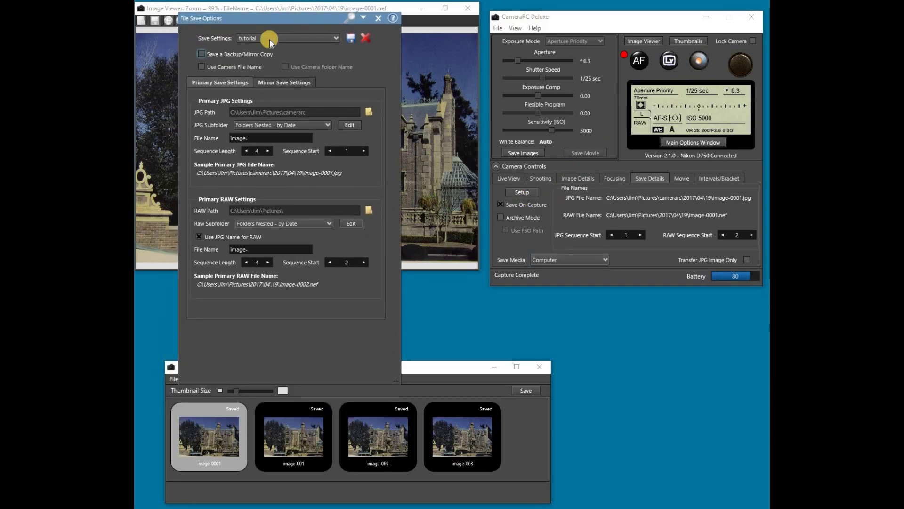
{"action": "left_click", "coordinate": [337, 38]}
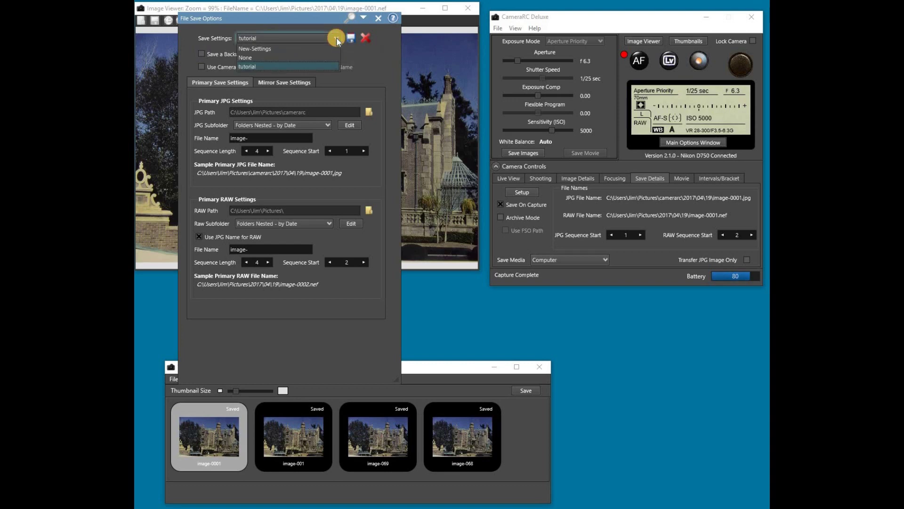
{"action": "left_click", "coordinate": [336, 38]}
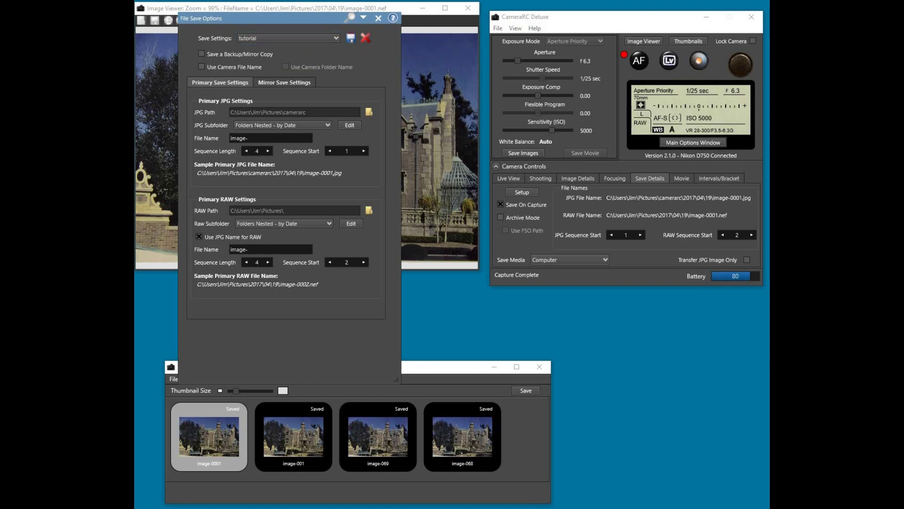
{"action": "left_click", "coordinate": [284, 66]}
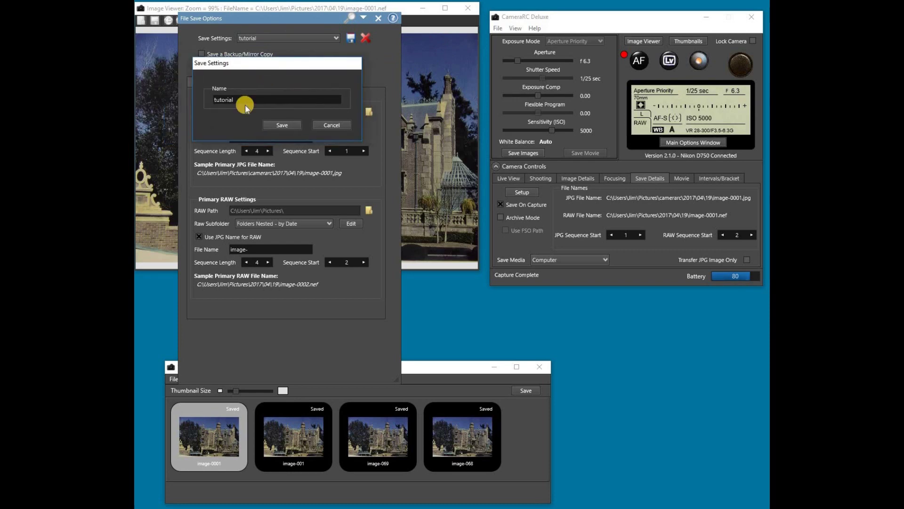
{"action": "double_click", "coordinate": [206, 102]}
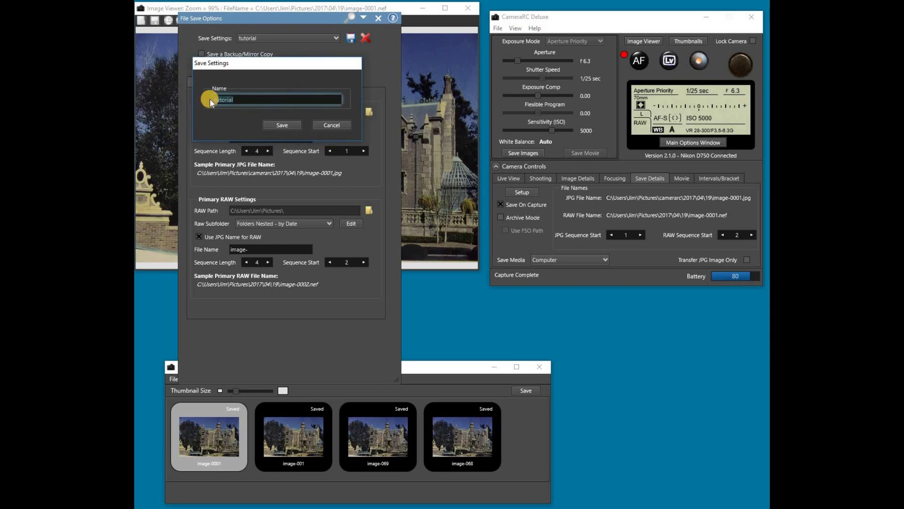
{"action": "type", "text": "File-Save"}
{"action": "left_click", "coordinate": [276, 123]}
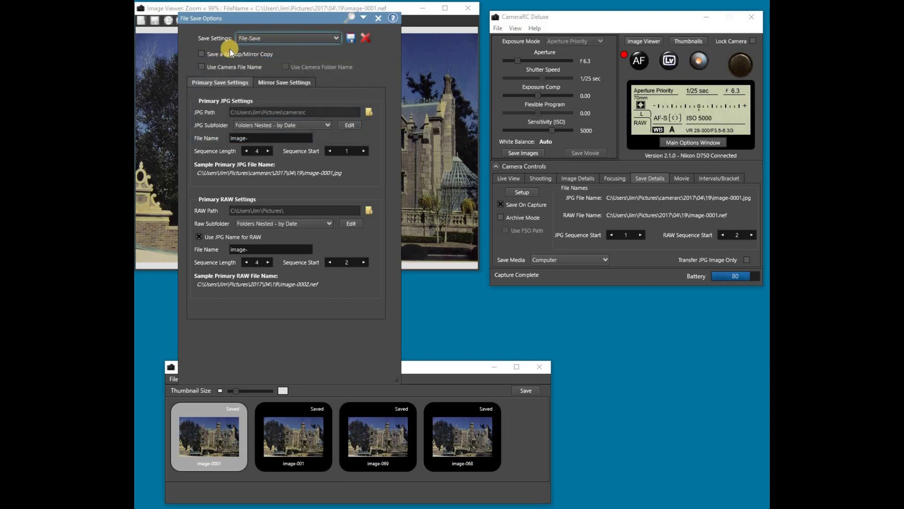
Enable the camera file name for saved images and set Save Media to Computer + Camera
{"action": "left_click", "coordinate": [204, 66]}
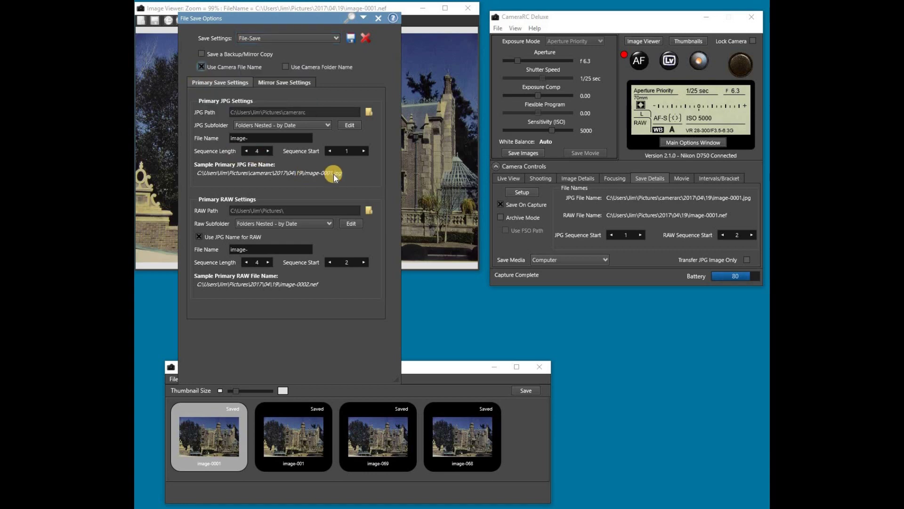
{"action": "left_click", "coordinate": [606, 259]}
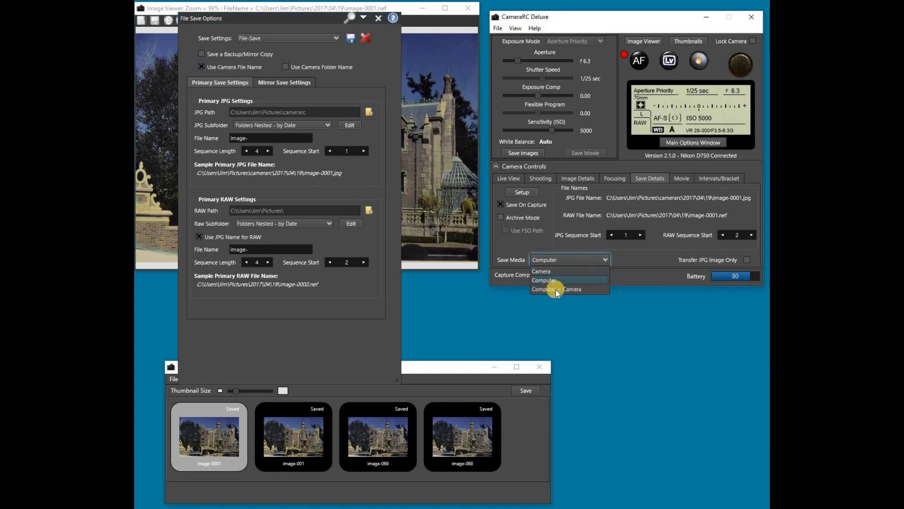
{"action": "left_click", "coordinate": [555, 289]}
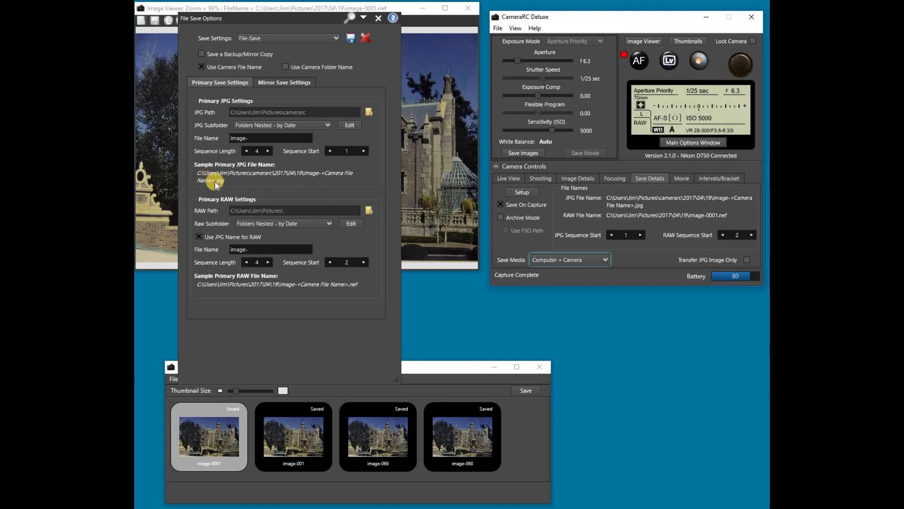
Enable the camera folder name and clear the primary JPG file name prefix
{"action": "left_click", "coordinate": [285, 66]}
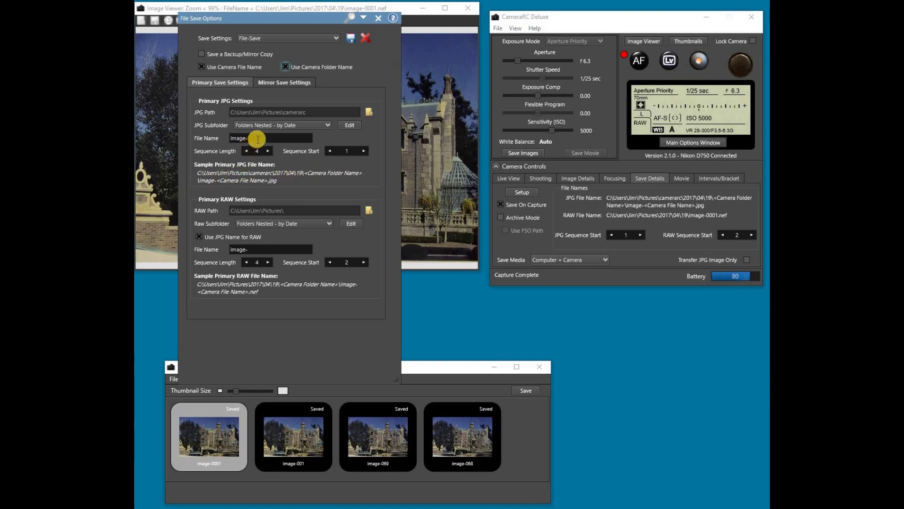
{"action": "left_click", "coordinate": [230, 138]}
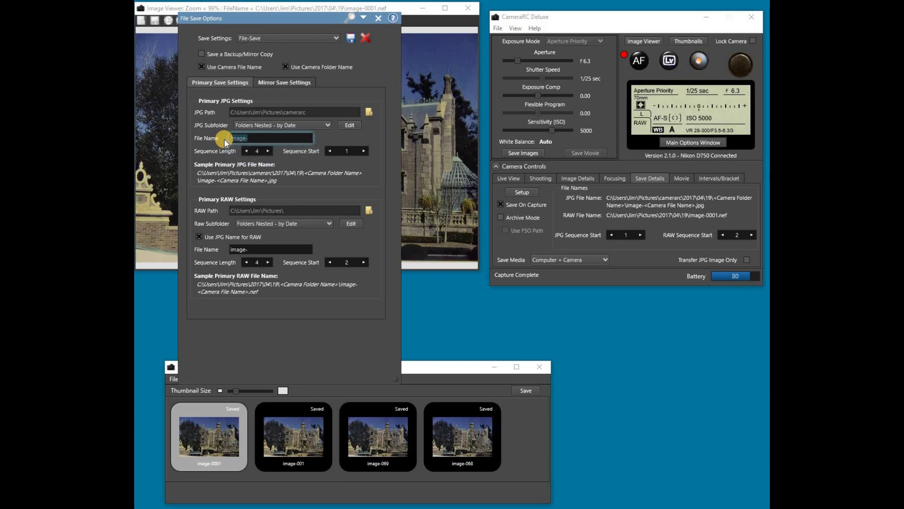
{"action": "key", "text": "Delete"}
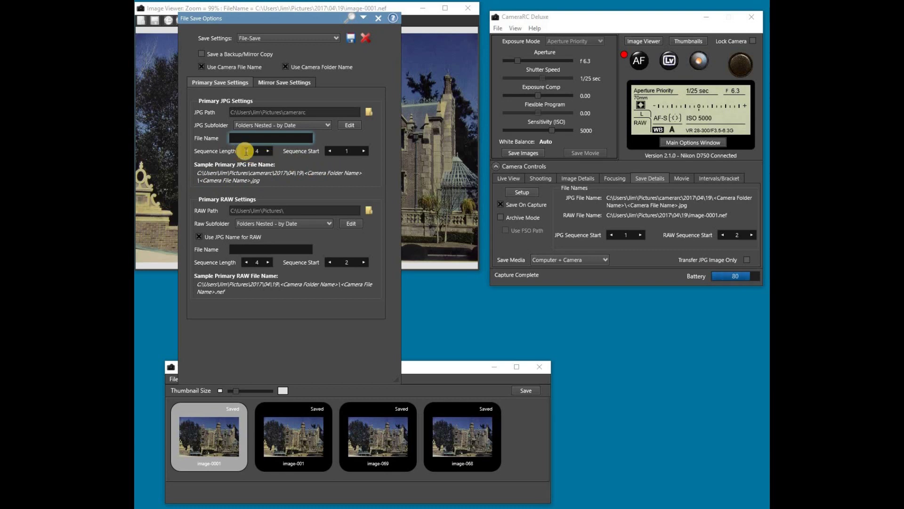
Turn off the camera file name option and set Save Media to Computer
{"action": "left_click", "coordinate": [200, 66]}
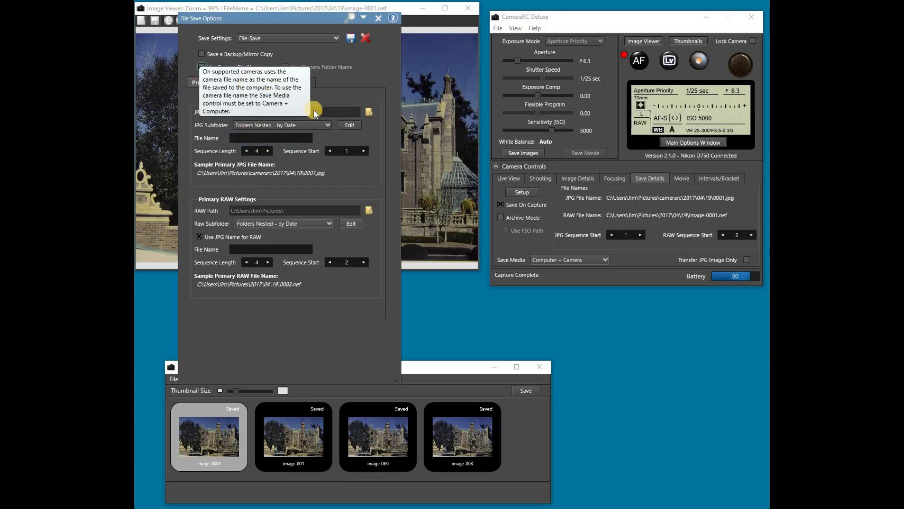
{"action": "left_click", "coordinate": [597, 260]}
{"action": "left_click", "coordinate": [549, 279]}
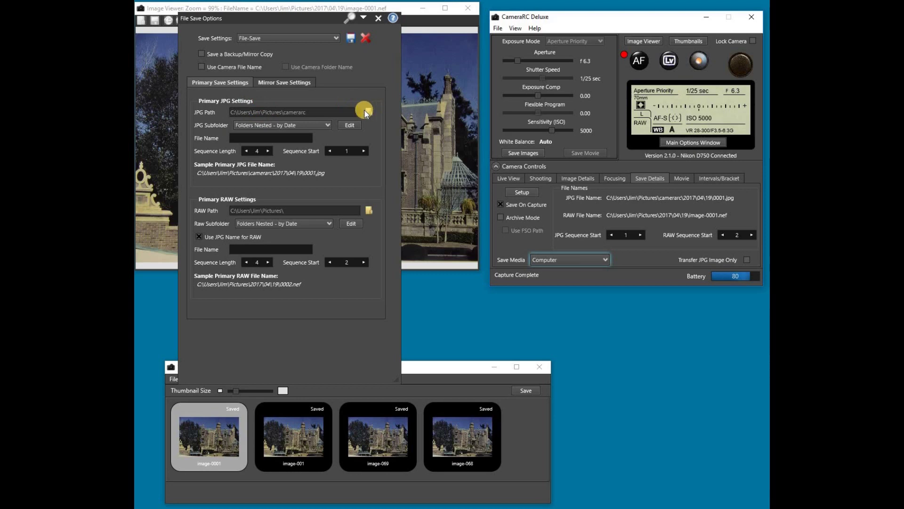
Enable saving a backup/mirror copy and set the primary JPG path to the Camera Roll folder in Pictures
{"action": "left_click", "coordinate": [201, 53]}
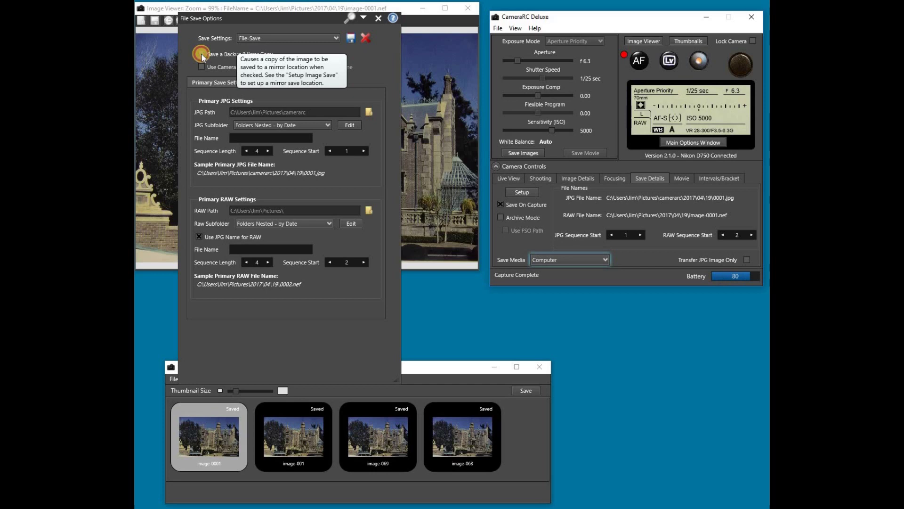
{"action": "left_click", "coordinate": [369, 113]}
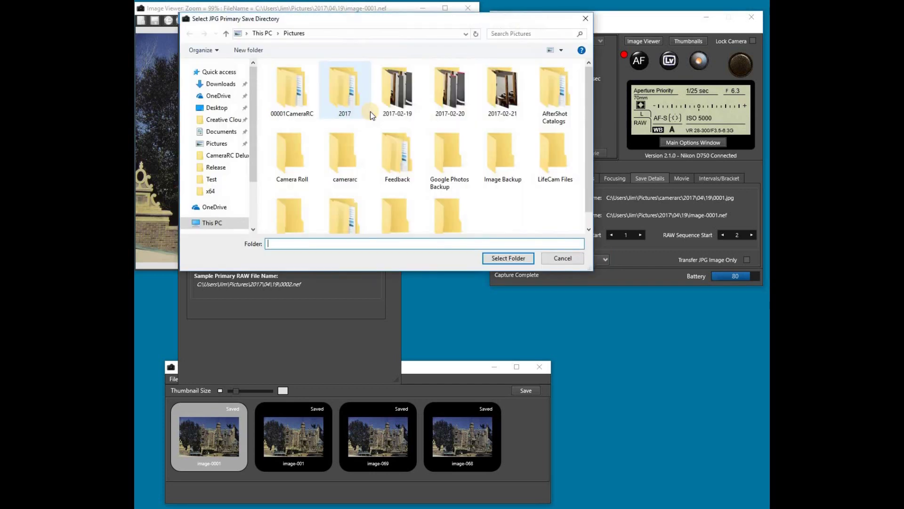
{"action": "left_click", "coordinate": [287, 160]}
{"action": "left_click", "coordinate": [498, 256]}
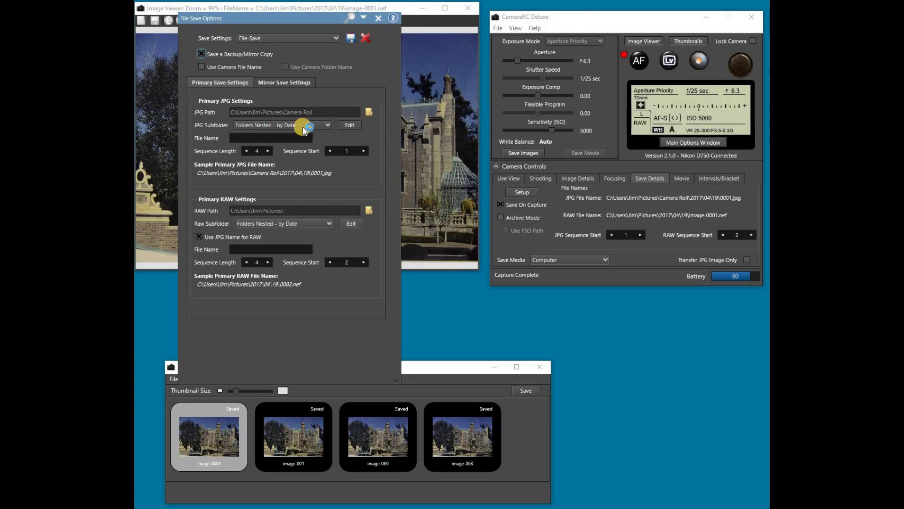
Set the primary JPG subfolder to None and the JPG file name prefix to Image-
{"action": "left_click", "coordinate": [328, 124]}
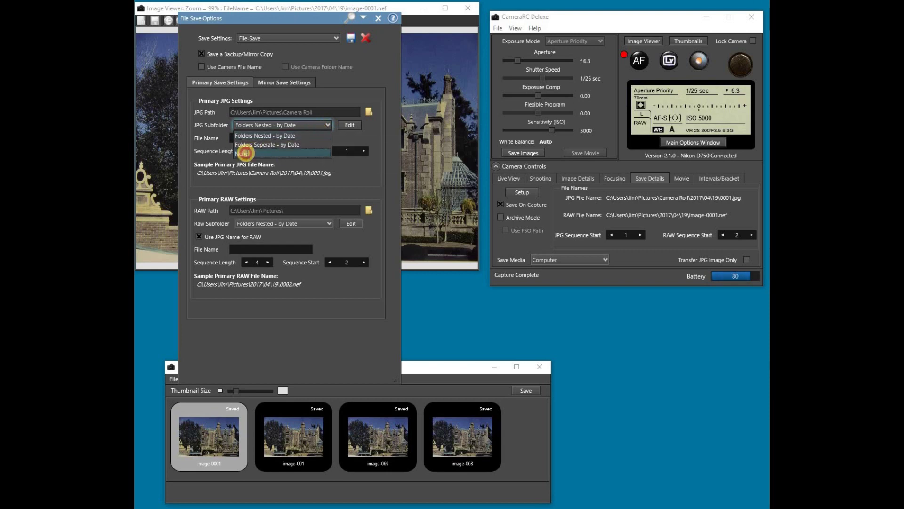
{"action": "left_click", "coordinate": [246, 153]}
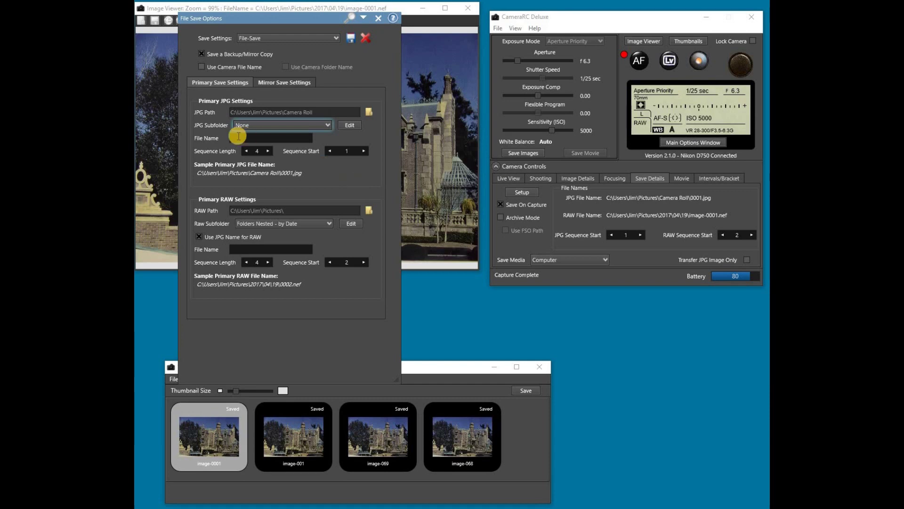
{"action": "left_click", "coordinate": [254, 135]}
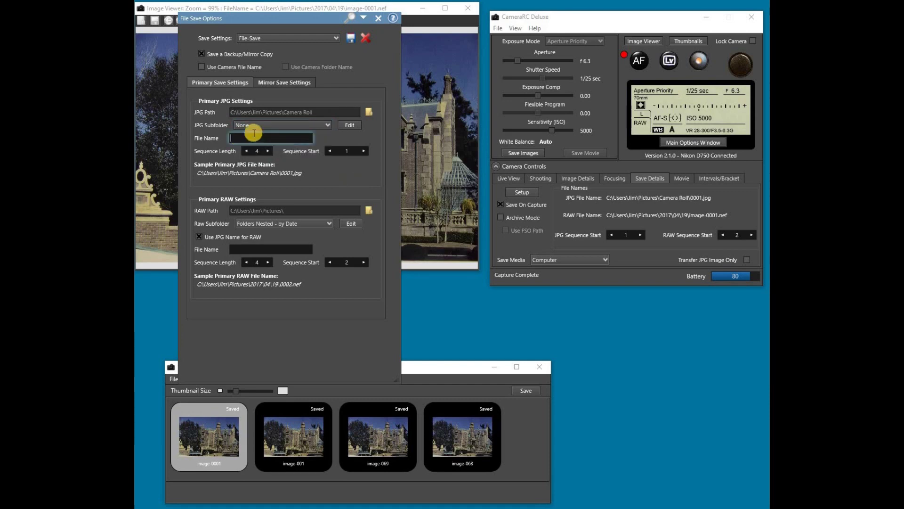
{"action": "type", "text": "Image"}
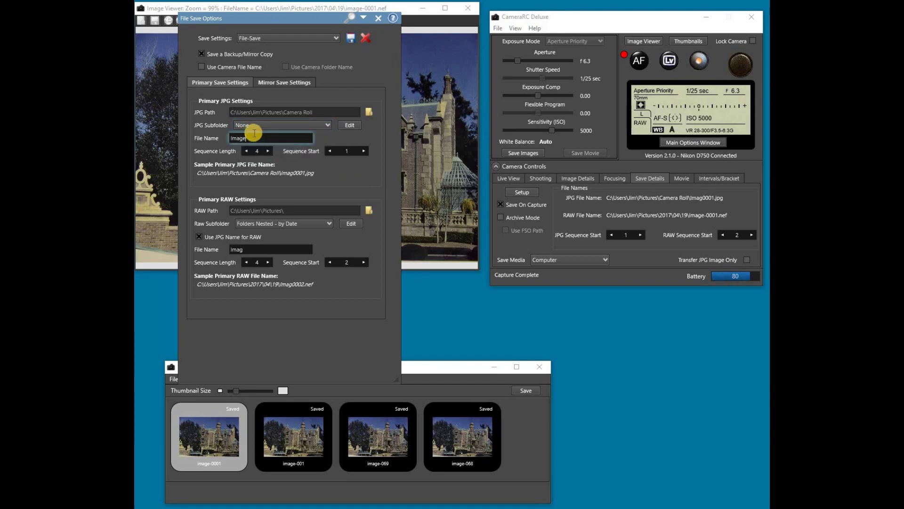
{"action": "type", "text": "-1"}
{"action": "key", "text": "BackSpace"}
{"action": "key", "text": "BackSpace"}
{"action": "key", "text": "BackSpace"}
{"action": "key", "text": "BackSpace"}
{"action": "type", "text": "ge-"}
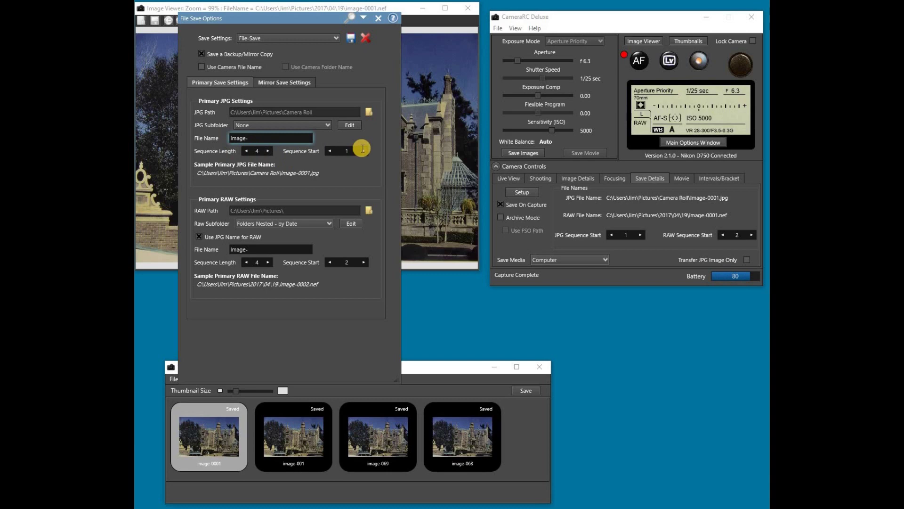
Choose the Pictures folder as the primary RAW path and set the RAW subfolder to None
{"action": "left_click", "coordinate": [371, 210]}
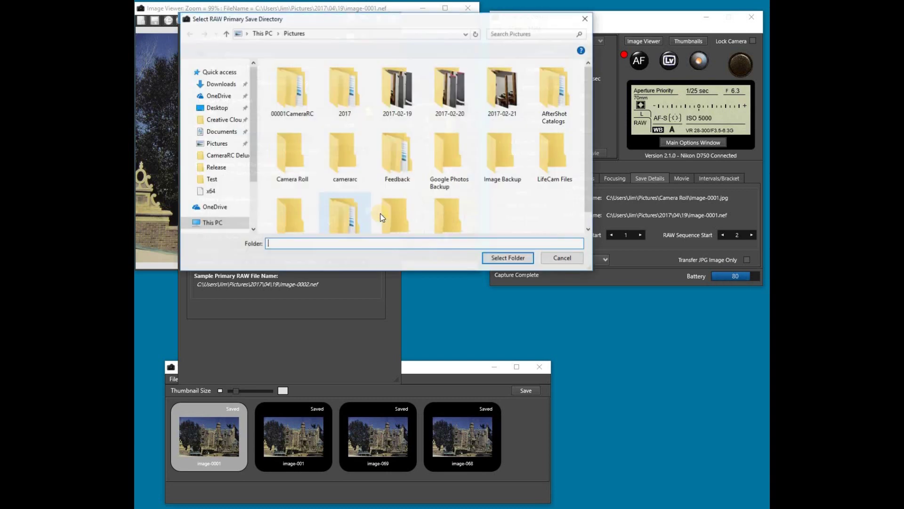
{"action": "left_click", "coordinate": [508, 258]}
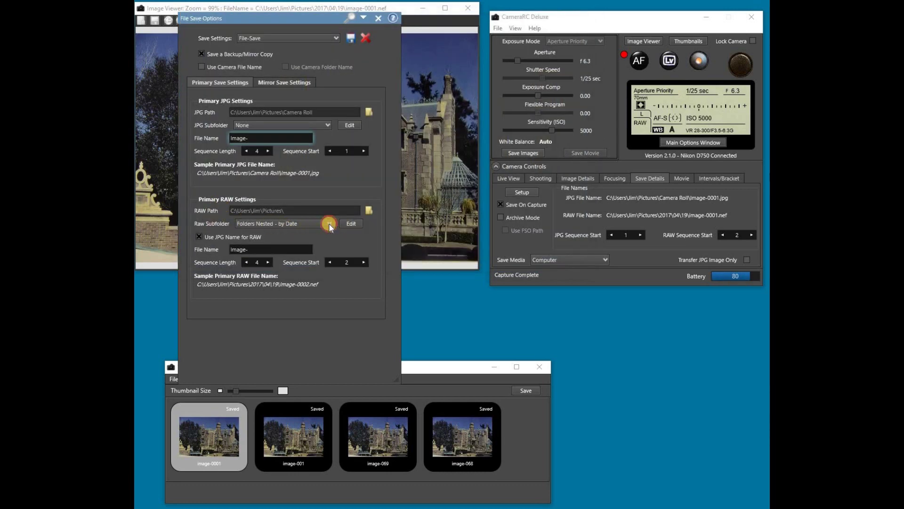
{"action": "left_click", "coordinate": [329, 223]}
{"action": "left_click", "coordinate": [250, 251]}
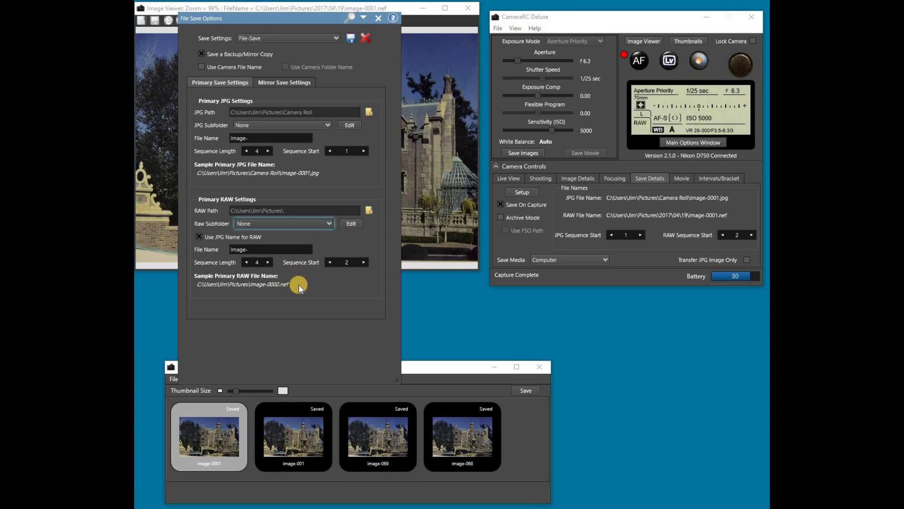
Review the mirror save settings, and compare the New-Settings preset with File-Save by loading each in turn
{"action": "left_click", "coordinate": [284, 82]}
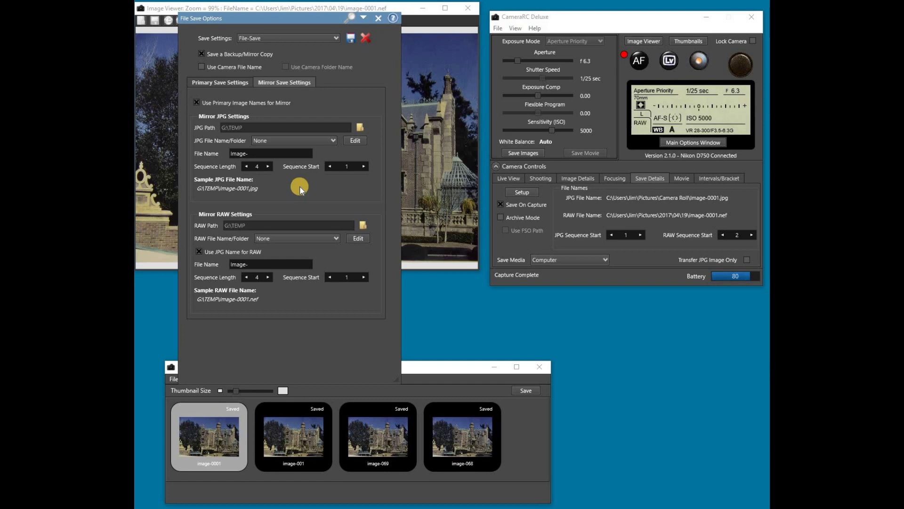
{"action": "left_click", "coordinate": [217, 80]}
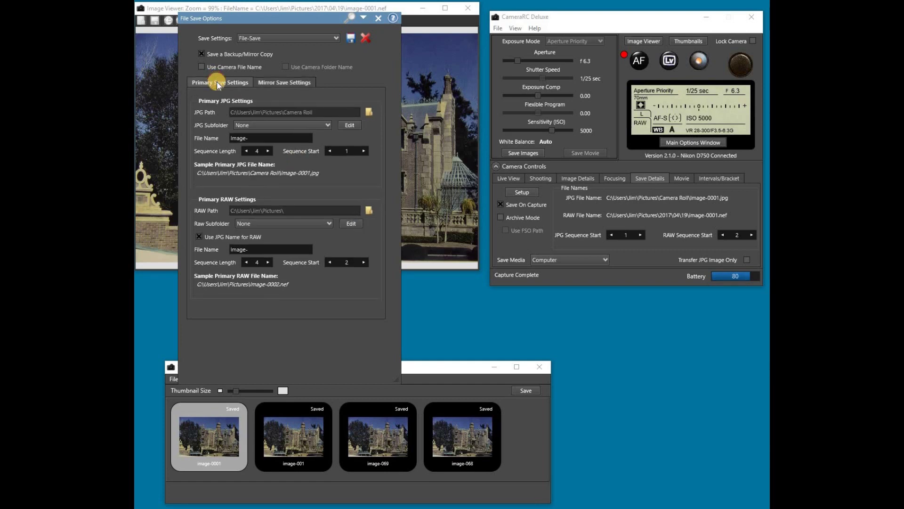
{"action": "left_click", "coordinate": [338, 35]}
{"action": "left_click", "coordinate": [280, 56]}
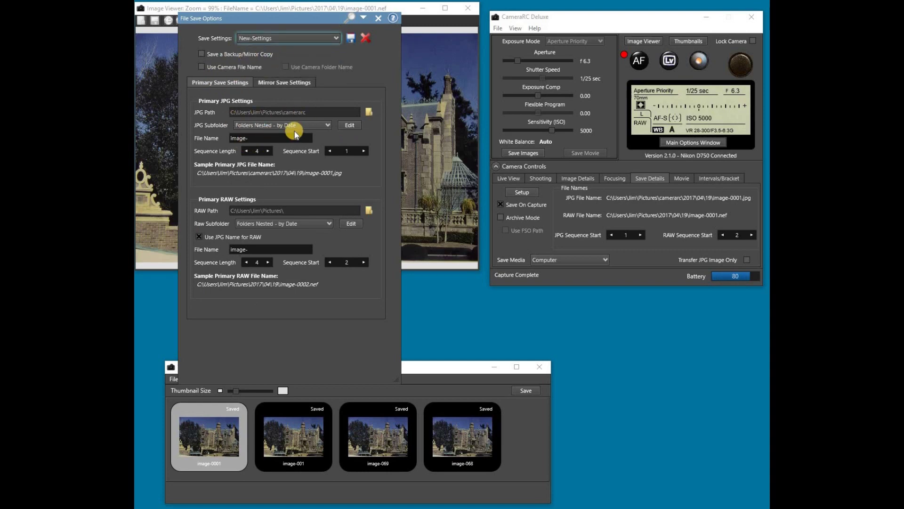
{"action": "left_click", "coordinate": [333, 38]}
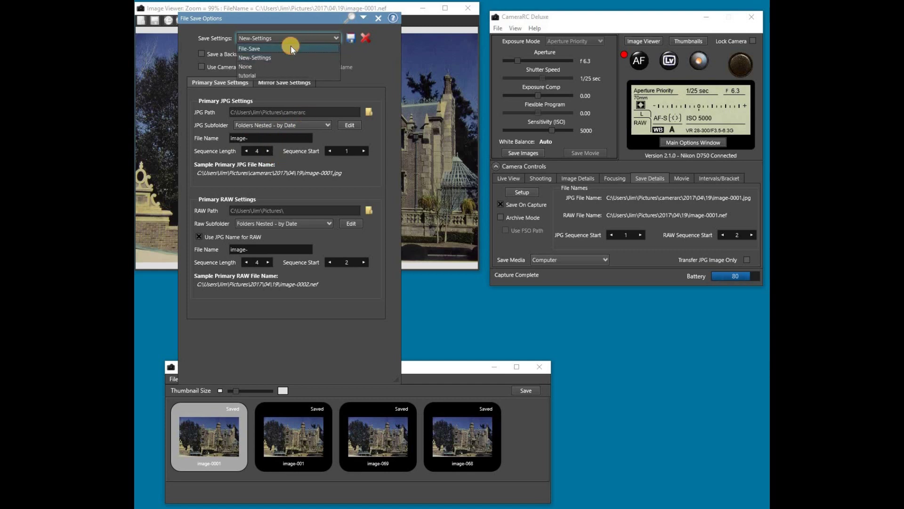
{"action": "left_click", "coordinate": [290, 49]}
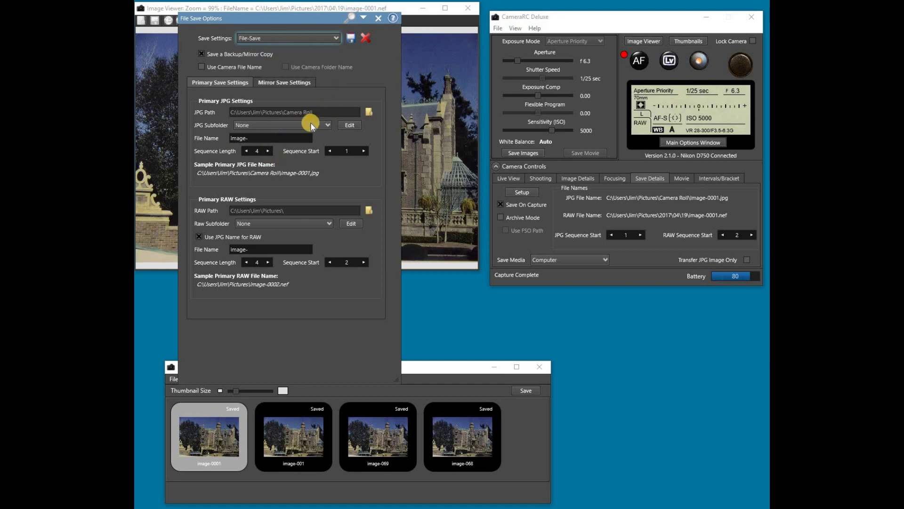
Close the file save options and capture a photo using the File-Save settings
{"action": "left_click", "coordinate": [379, 19]}
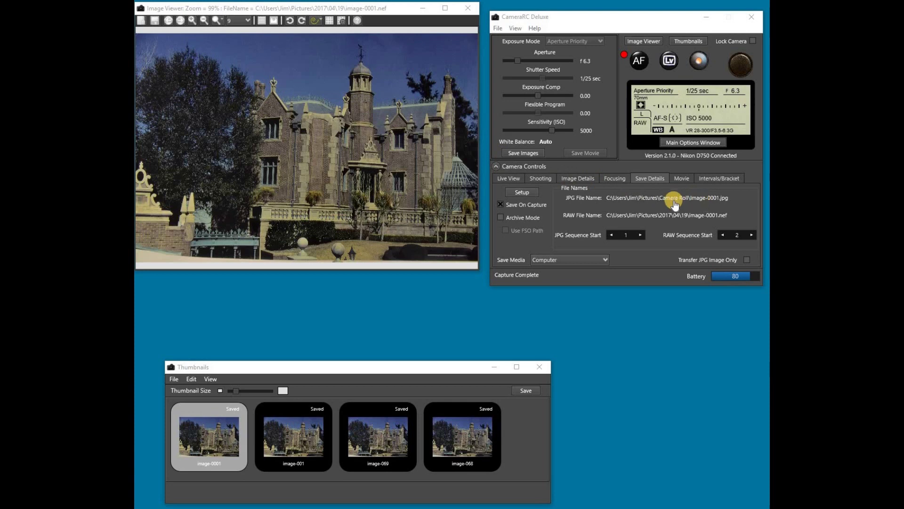
{"action": "left_click", "coordinate": [740, 62]}
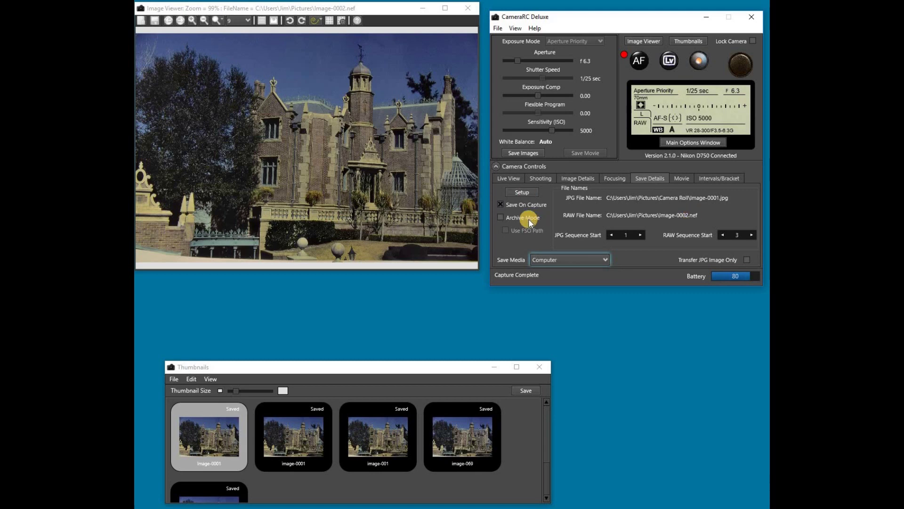
Open the primary JPG subfolder settings from the file save setup and create a new subfolder format named New-Sub
{"action": "left_click", "coordinate": [521, 192]}
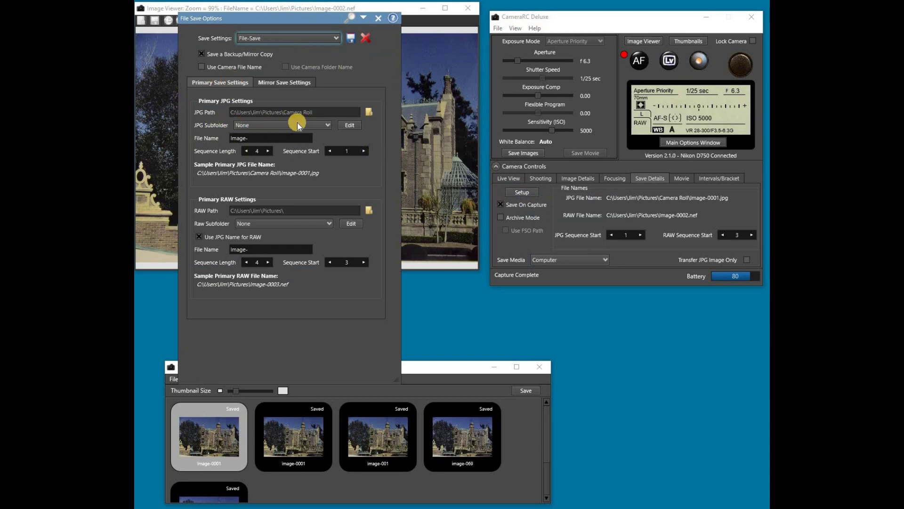
{"action": "left_click", "coordinate": [351, 126]}
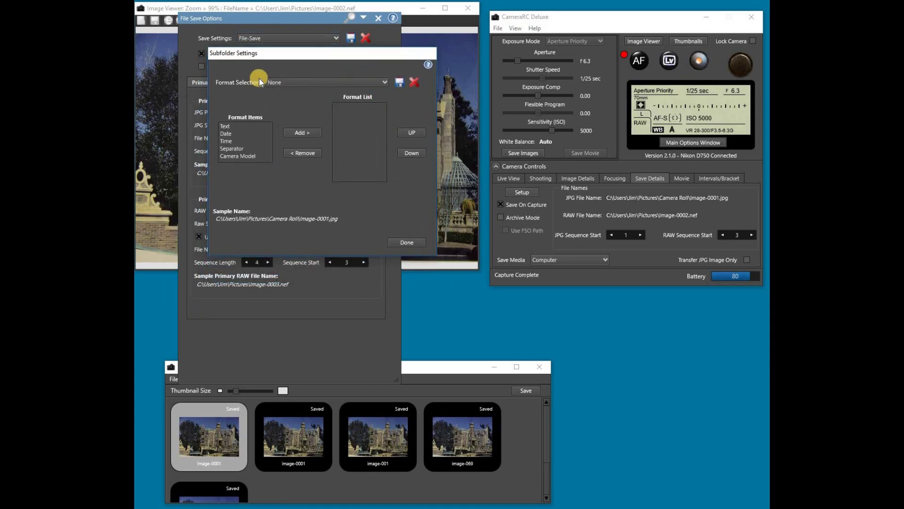
{"action": "left_click", "coordinate": [385, 81]}
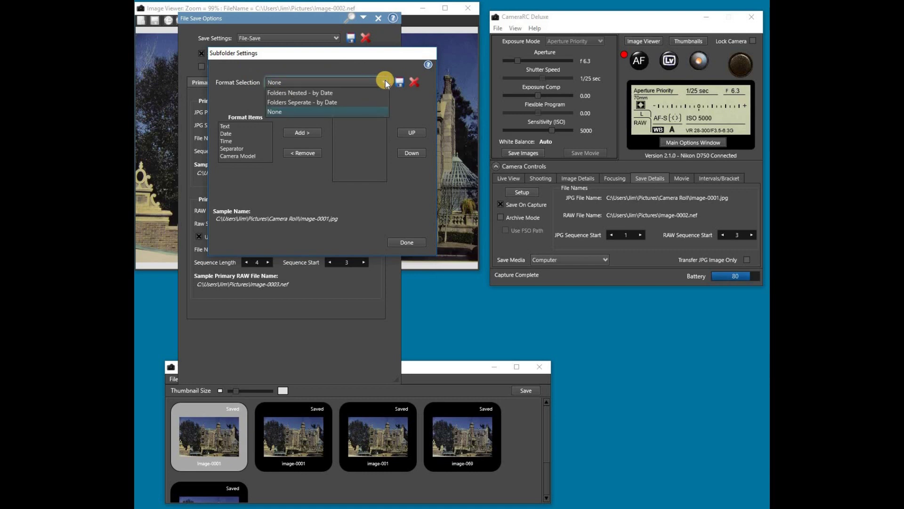
{"action": "left_click", "coordinate": [385, 81]}
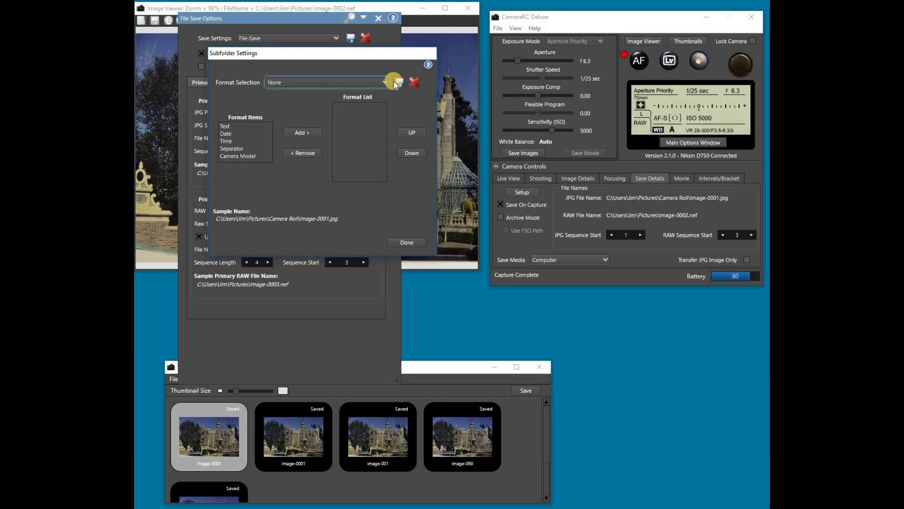
{"action": "left_click", "coordinate": [399, 83]}
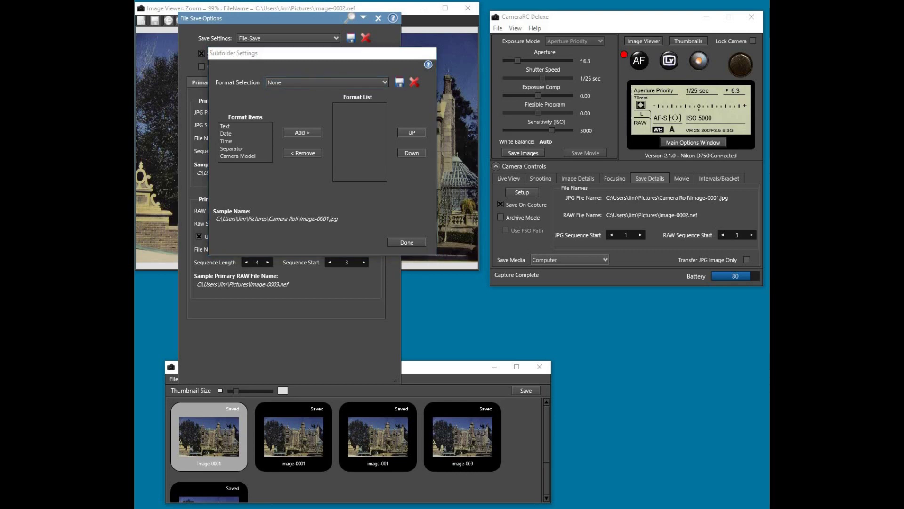
{"action": "left_click", "coordinate": [244, 83]}
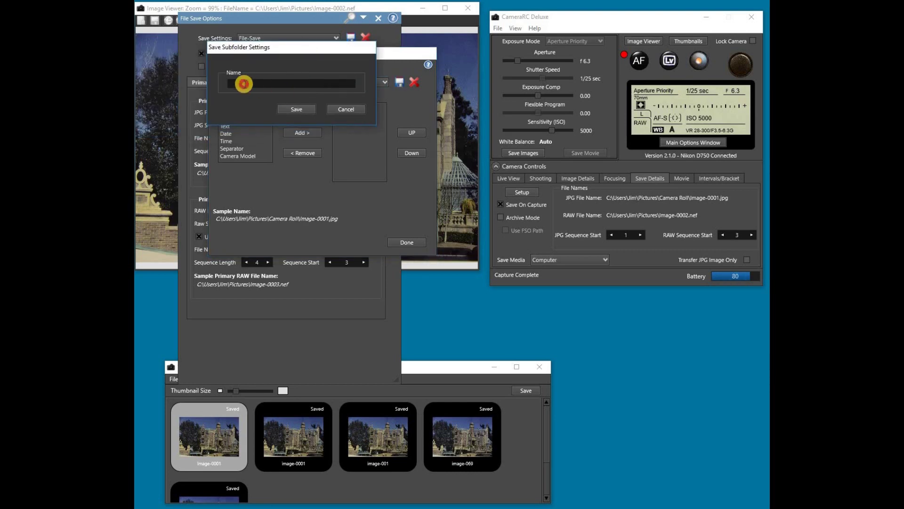
{"action": "type", "text": "New-Sub"}
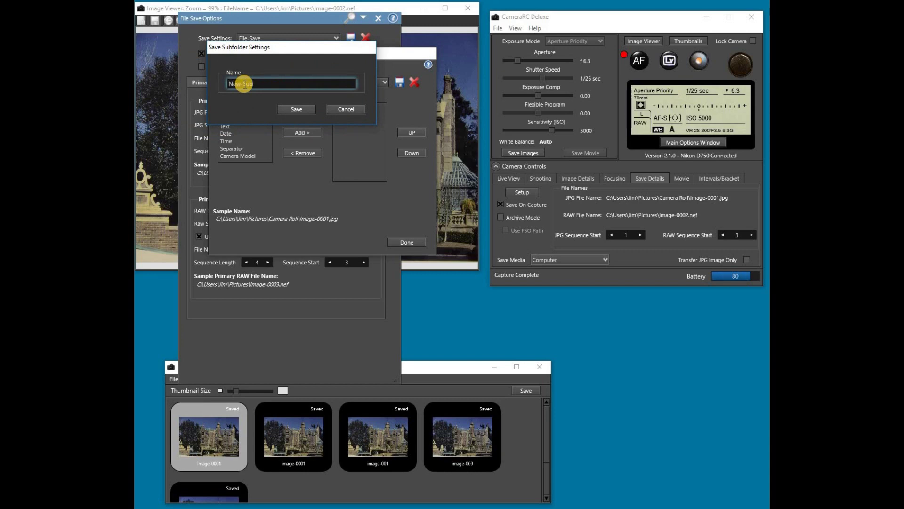
{"action": "left_click", "coordinate": [294, 109]}
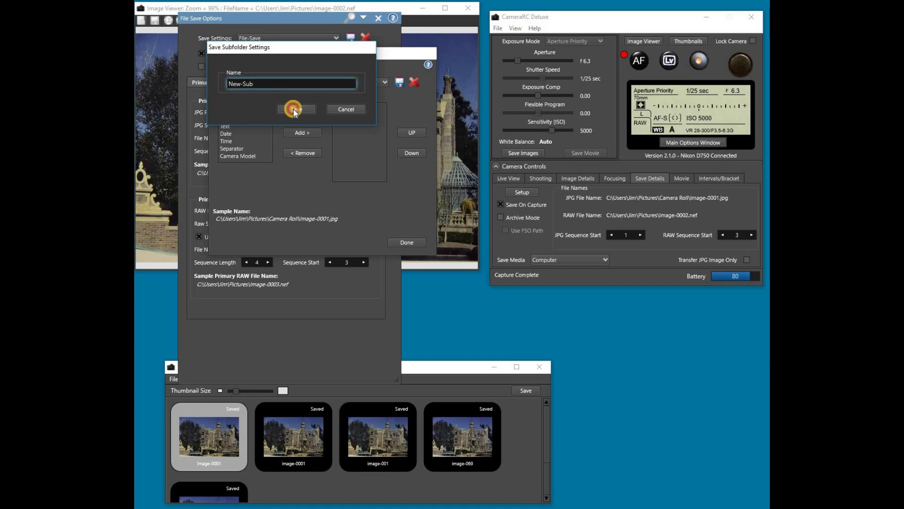
Add a Date item to the New-Sub format list and set its date format to m
{"action": "left_click", "coordinate": [227, 135]}
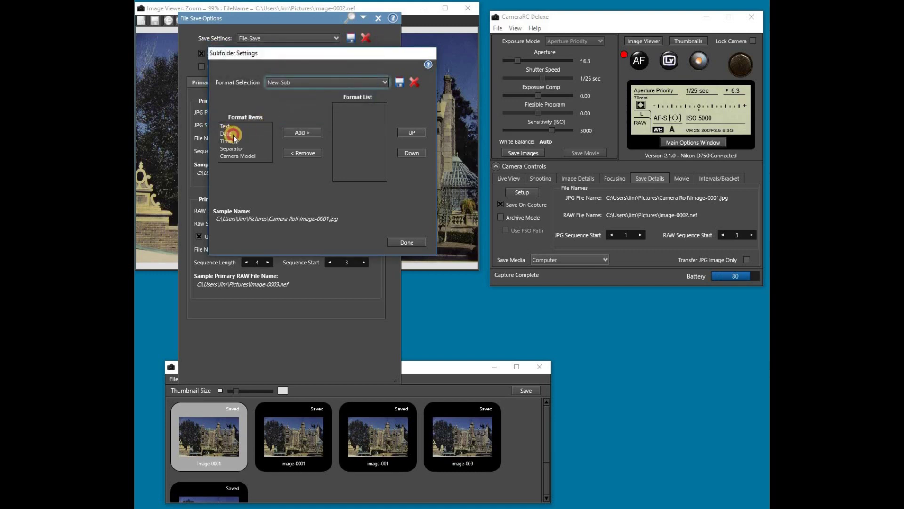
{"action": "left_click", "coordinate": [306, 132]}
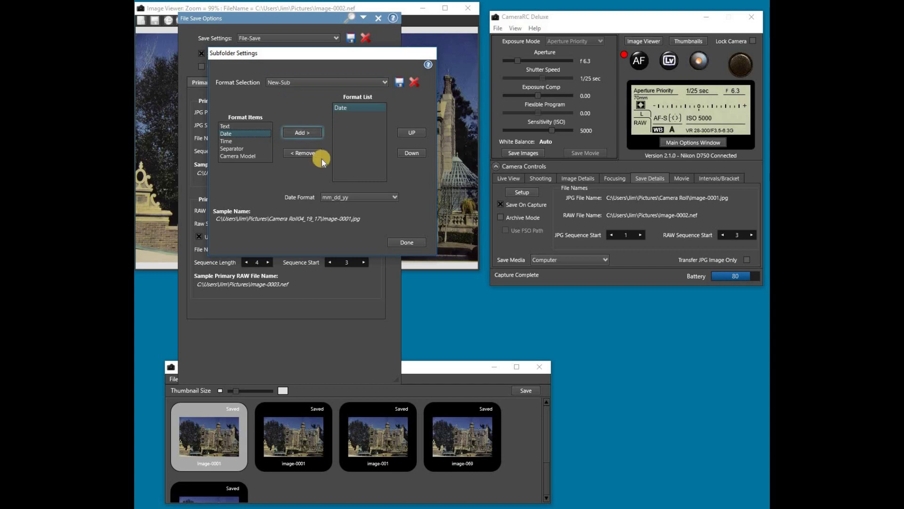
{"action": "left_click", "coordinate": [395, 197]}
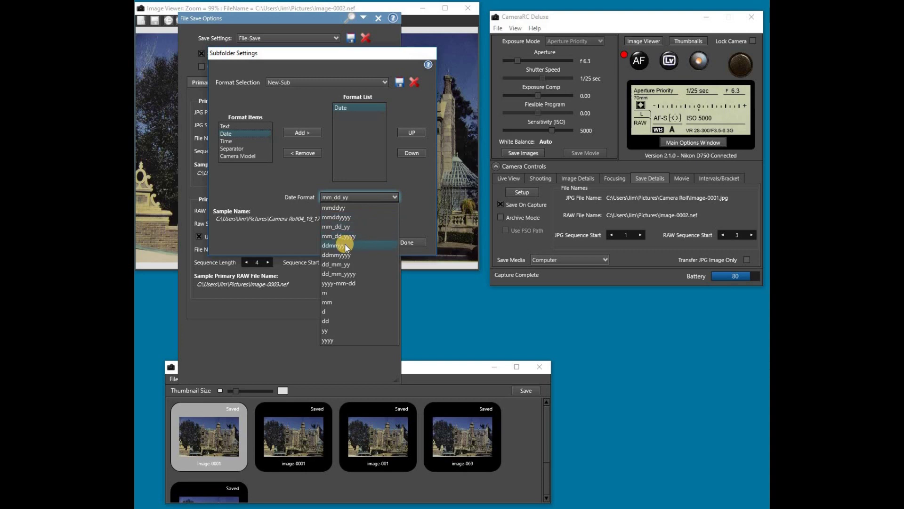
{"action": "left_click", "coordinate": [335, 293]}
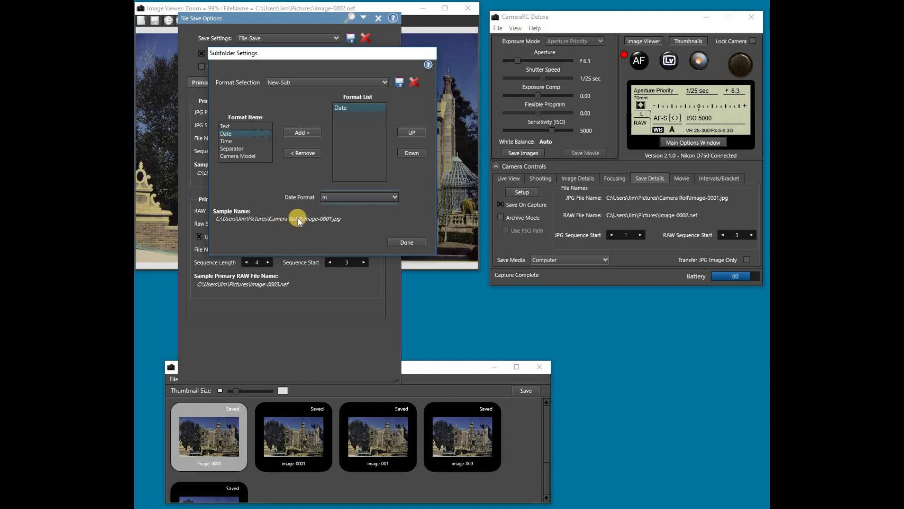
Add a Separator item to the format list and move it above Date
{"action": "left_click", "coordinate": [230, 148]}
{"action": "left_click", "coordinate": [302, 132]}
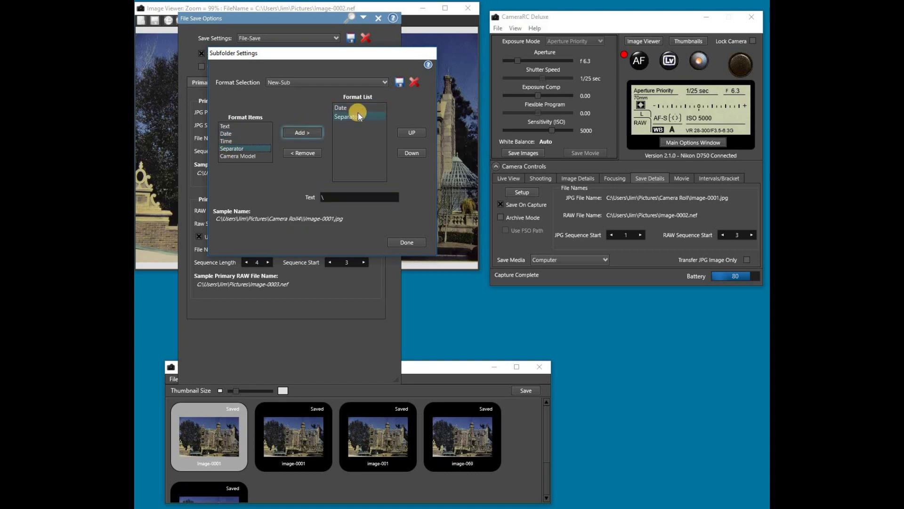
{"action": "left_click", "coordinate": [412, 132]}
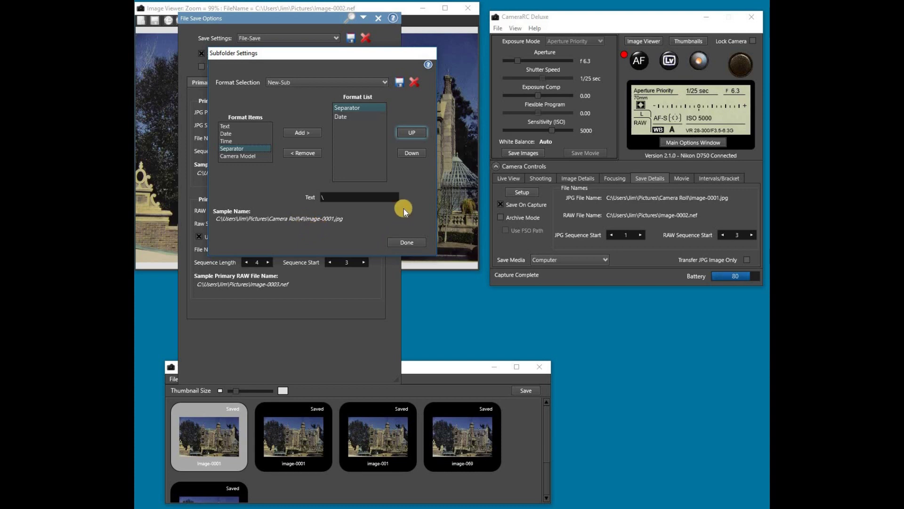
Insert a Camera Model item followed by a second Separator between the first Separator and Date
{"action": "left_click", "coordinate": [231, 157]}
{"action": "left_click", "coordinate": [303, 132]}
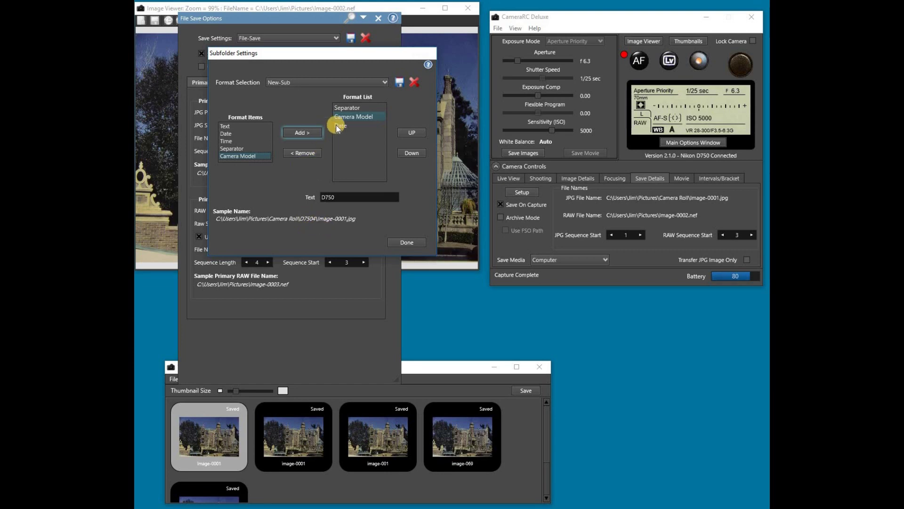
{"action": "left_click", "coordinate": [225, 148]}
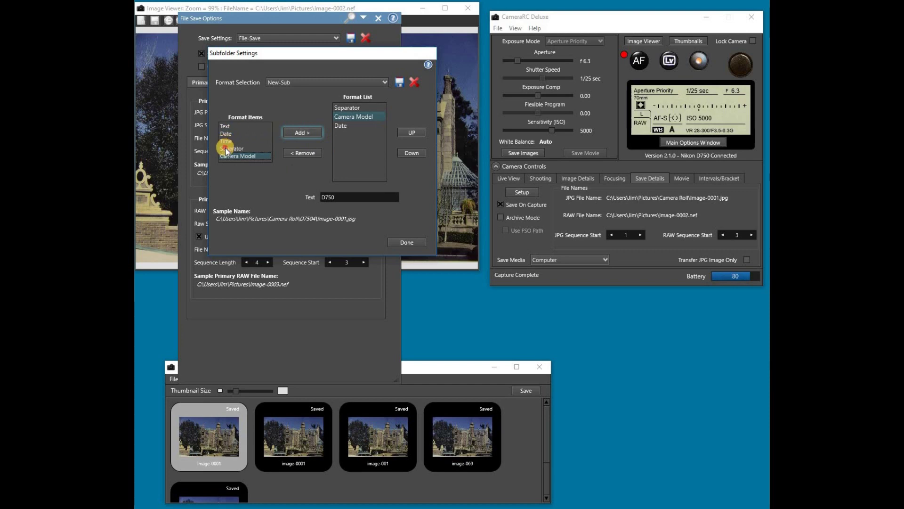
{"action": "left_click", "coordinate": [297, 133]}
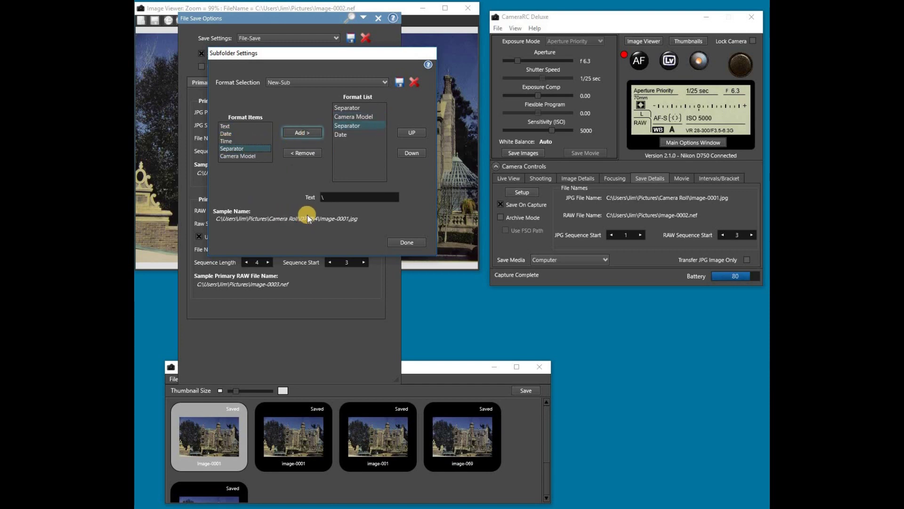
Insert a Text item reading Test, followed by another Separator, just before Date in the format list
{"action": "left_click", "coordinate": [228, 126]}
{"action": "left_click", "coordinate": [297, 133]}
{"action": "left_click", "coordinate": [328, 195]}
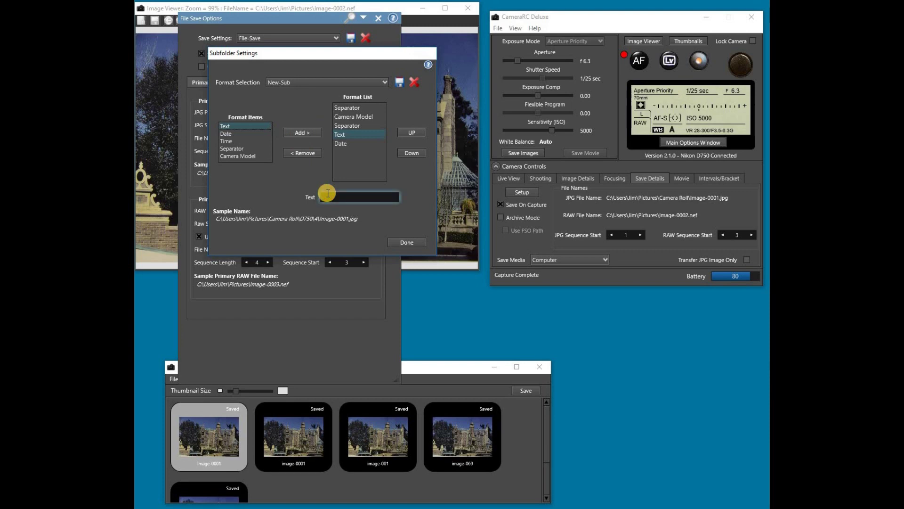
{"action": "type", "text": "Test"}
{"action": "left_click", "coordinate": [241, 150]}
{"action": "left_click", "coordinate": [304, 133]}
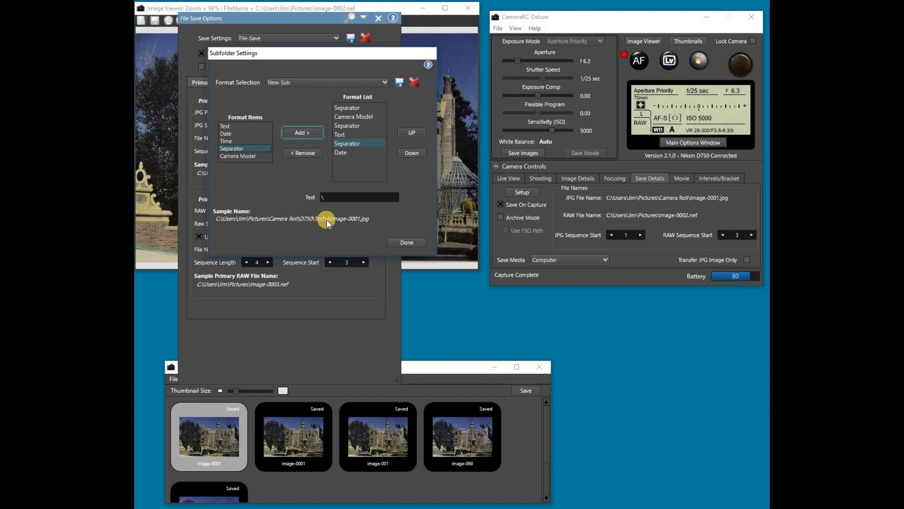
Save the completed subfolder format under the name New-Sub and finish editing the subfolder settings
{"action": "left_click", "coordinate": [400, 82]}
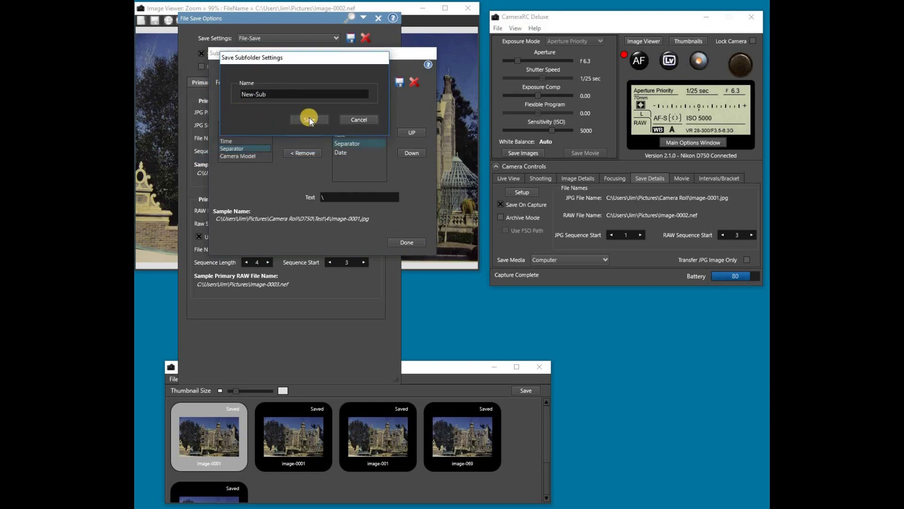
{"action": "left_click", "coordinate": [309, 118]}
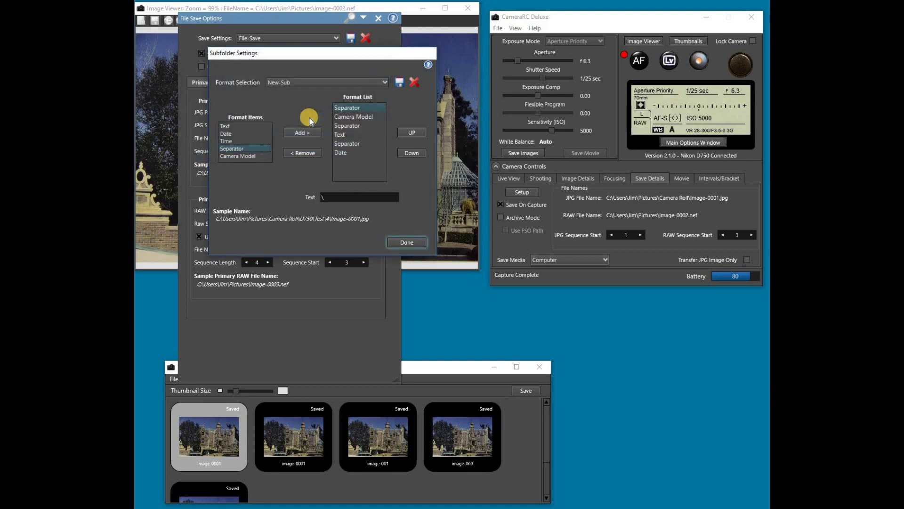
{"action": "left_click", "coordinate": [407, 242]}
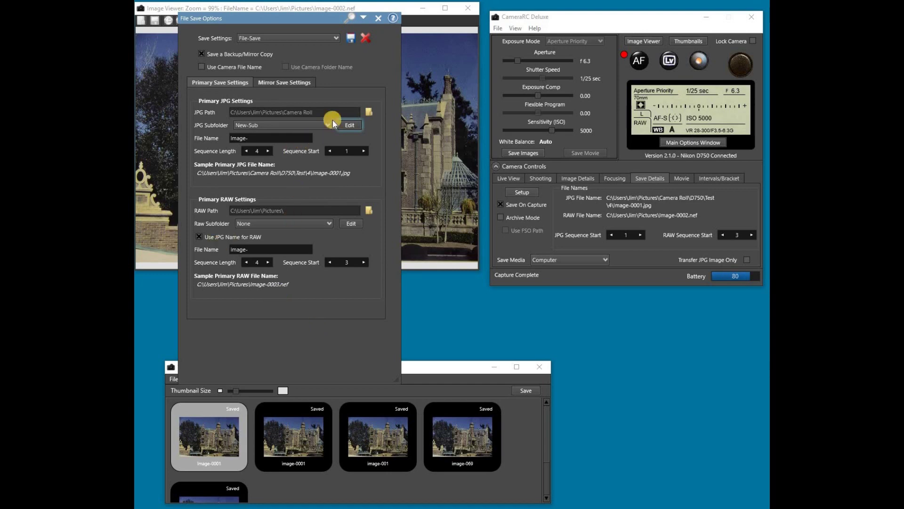
Try New-Sub as the primary RAW subfolder format, and switch it to Folders Nested - by Date
{"action": "left_click", "coordinate": [329, 223]}
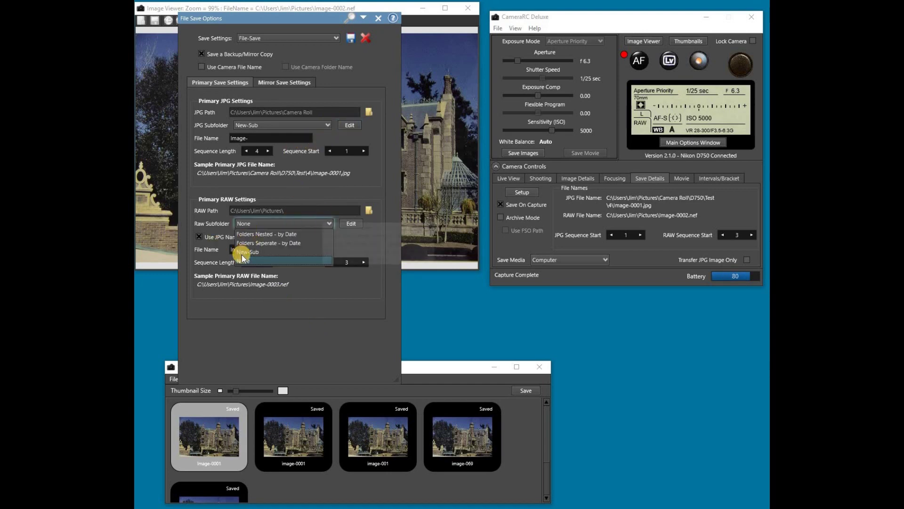
{"action": "left_click", "coordinate": [253, 253]}
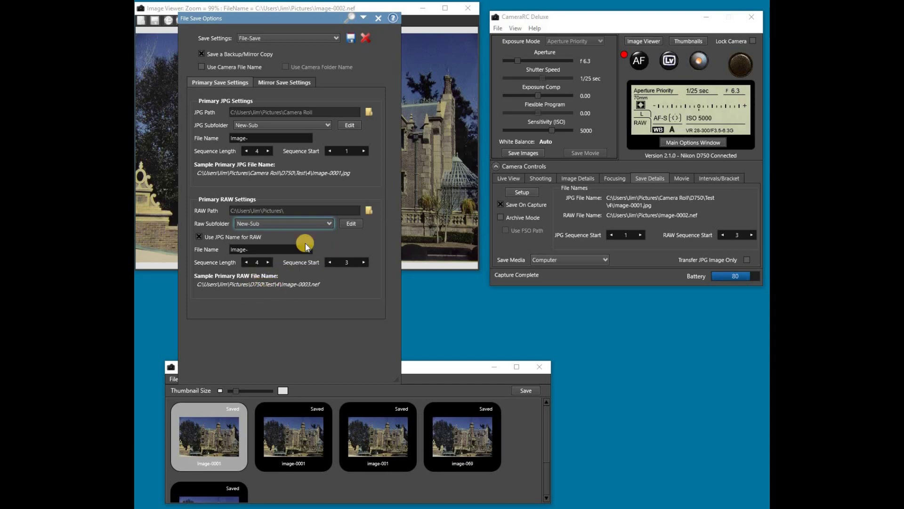
{"action": "left_click", "coordinate": [328, 224]}
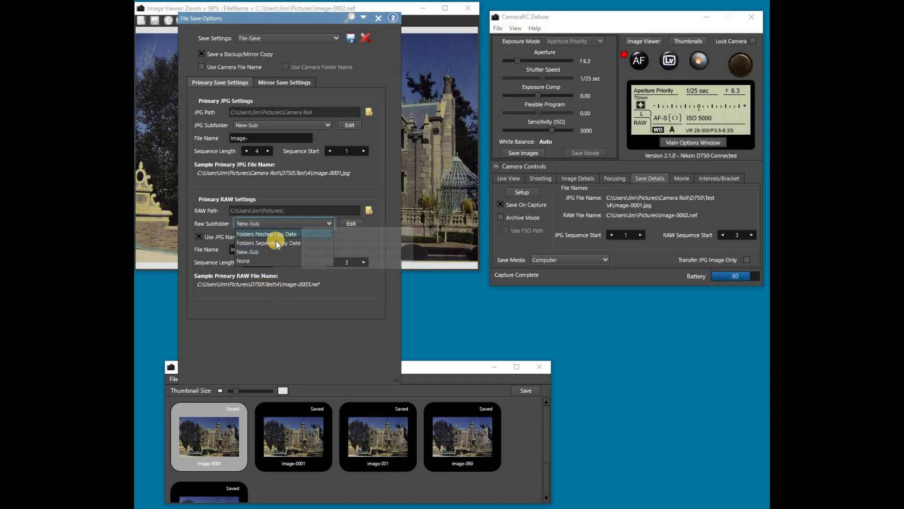
{"action": "left_click", "coordinate": [285, 234]}
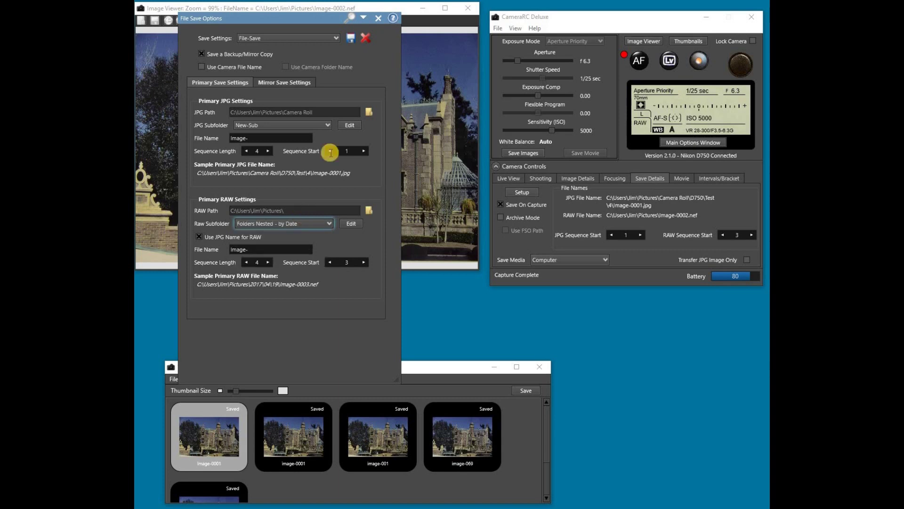